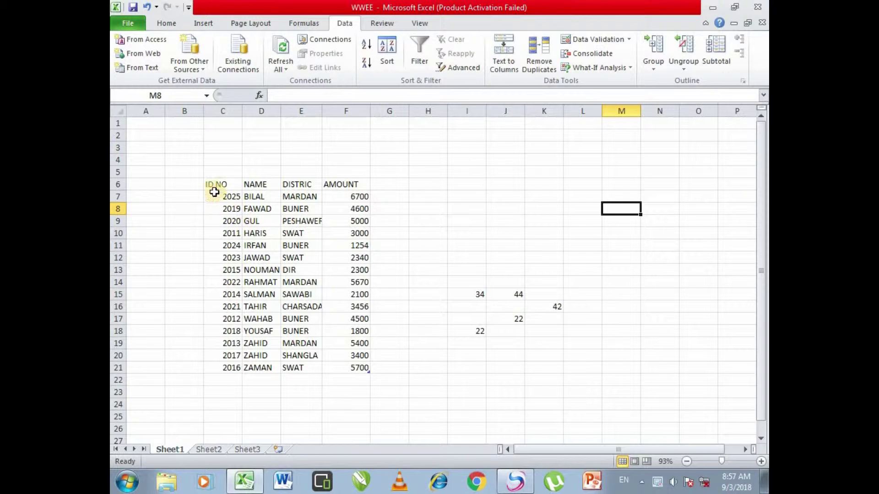
Run Remove Duplicates on the table in C6:F21, comparing the ID NO, NAME, DISTRIC and AMOUNT columns.
drag(218, 184, 355, 365)
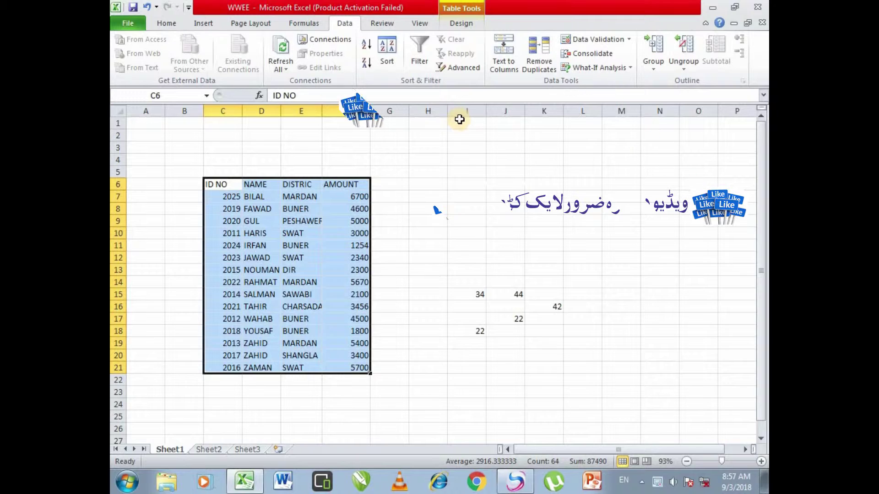
click(535, 62)
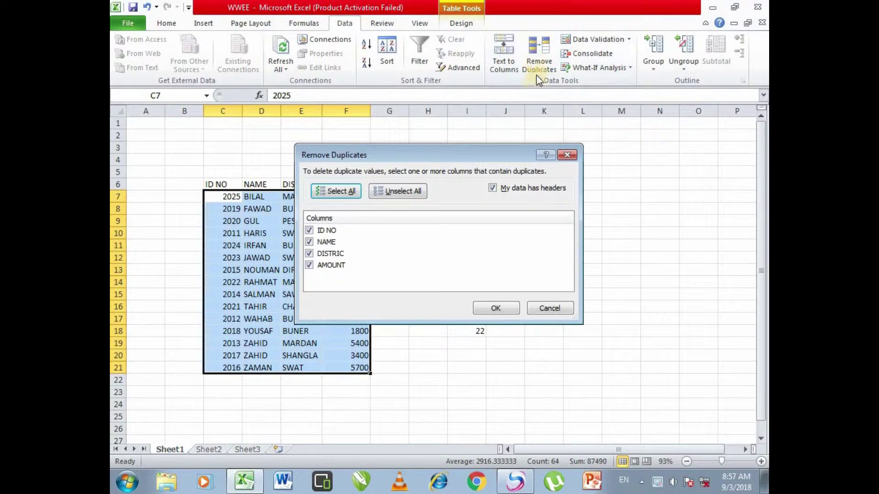
click(356, 192)
click(504, 309)
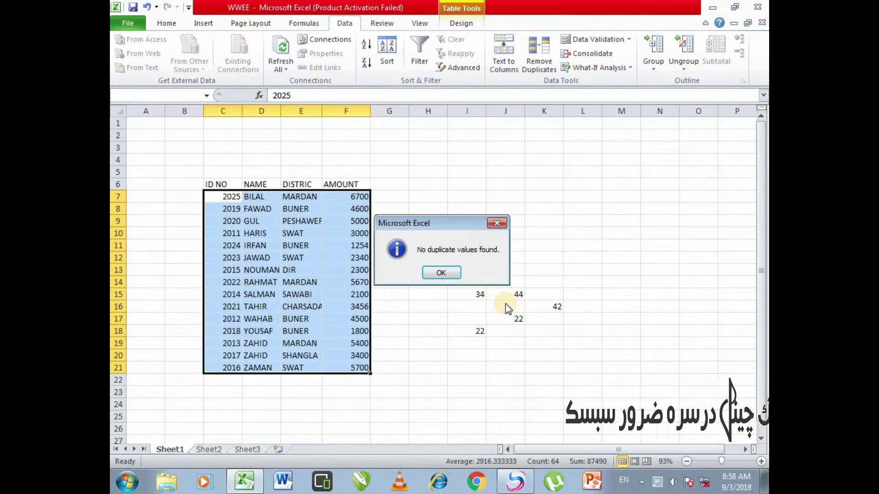
click(436, 275)
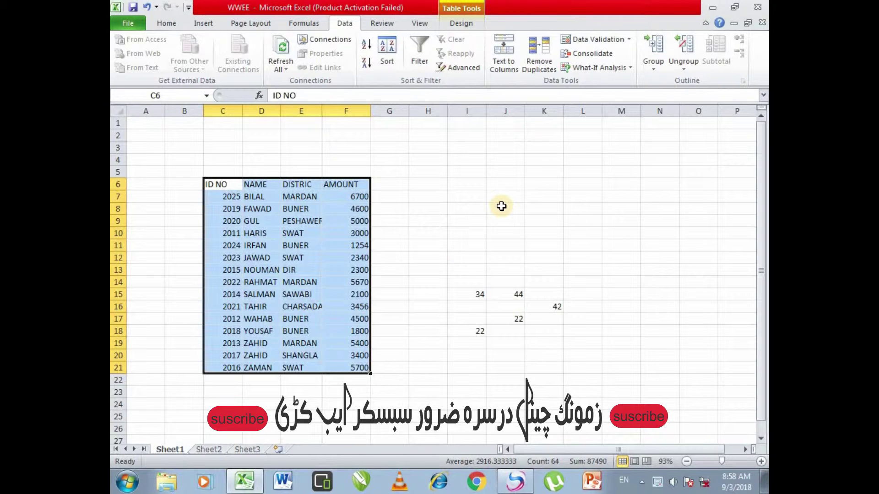
click(534, 69)
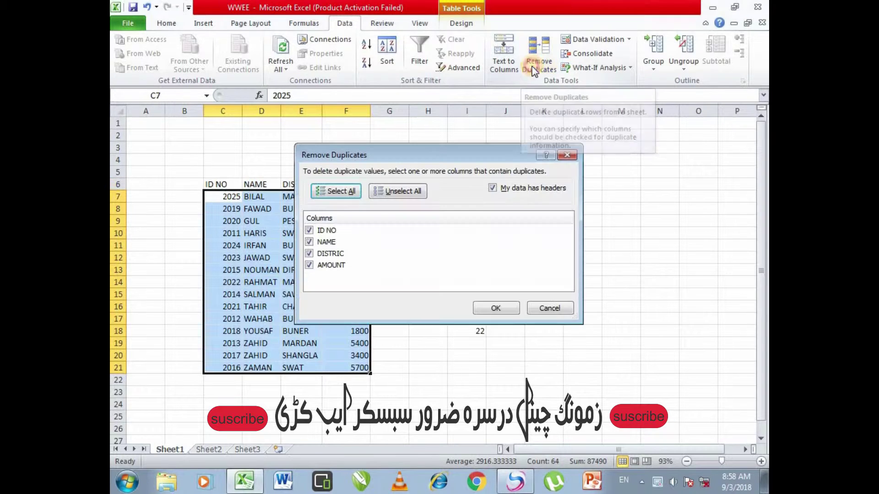
click(537, 191)
click(566, 155)
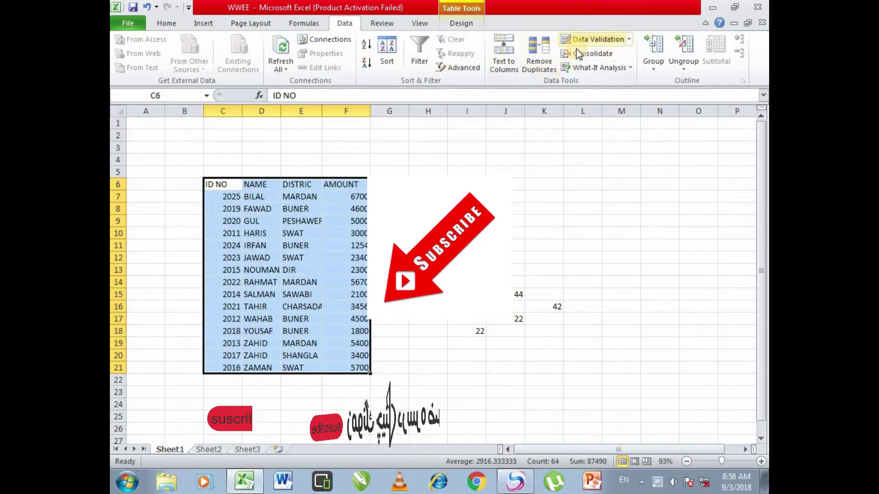
click(630, 41)
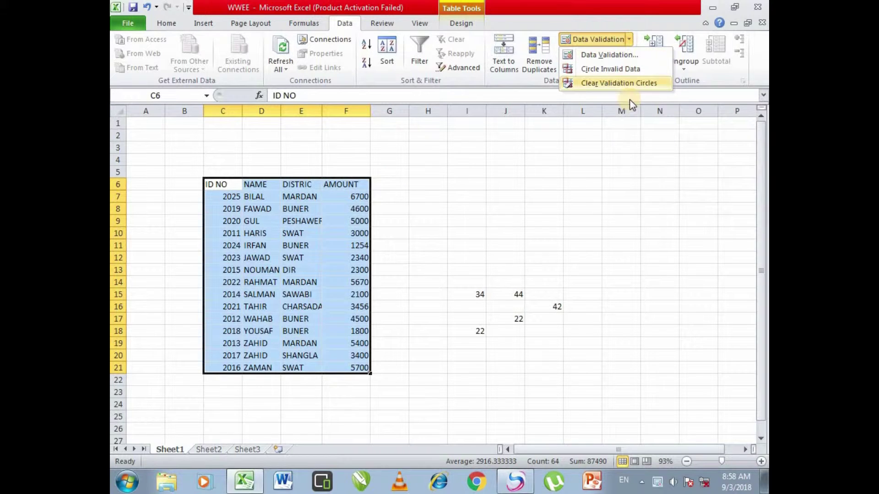
click(578, 137)
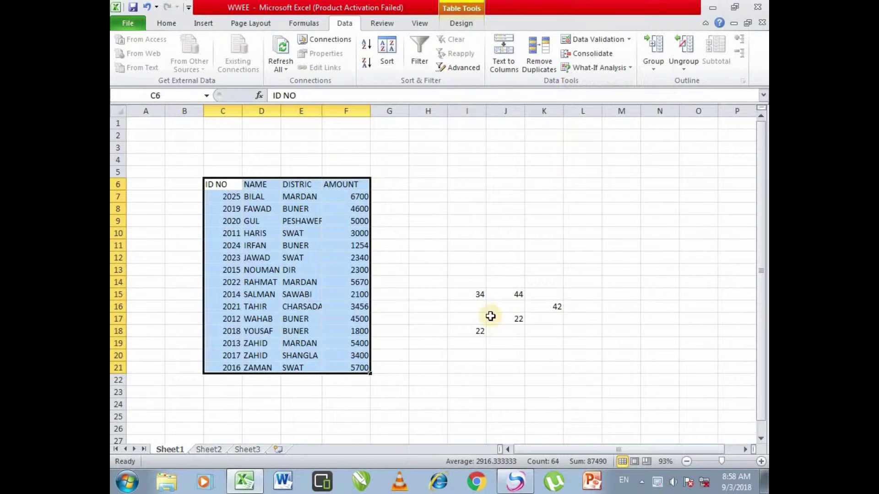
Start a data validation rule on cells I15:K18 that allows only whole numbers.
click(467, 295)
right_click(467, 296)
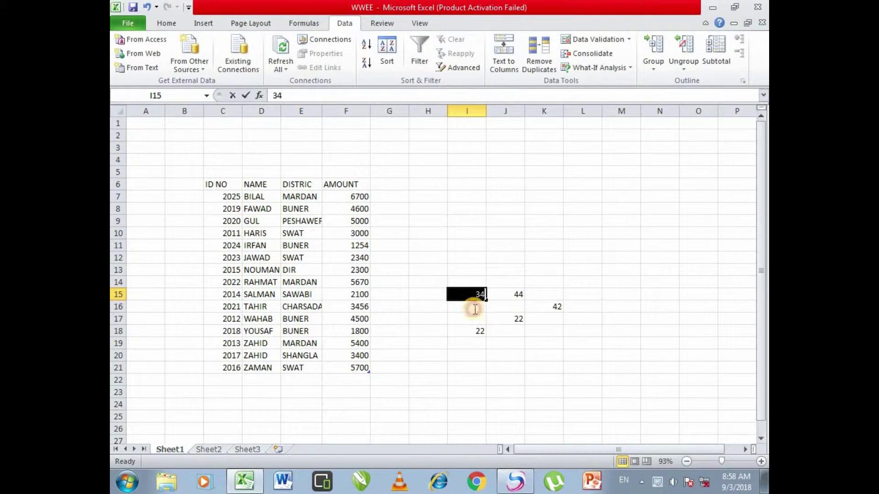
click(505, 258)
drag(469, 298, 549, 325)
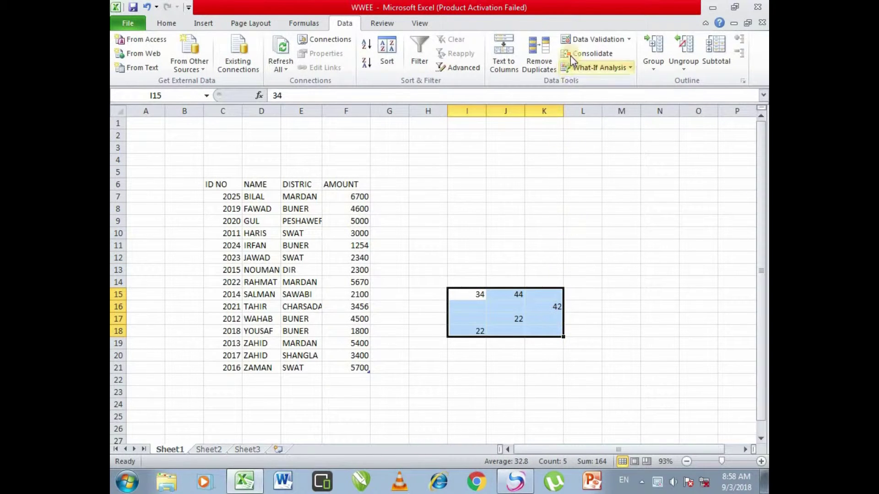
click(630, 41)
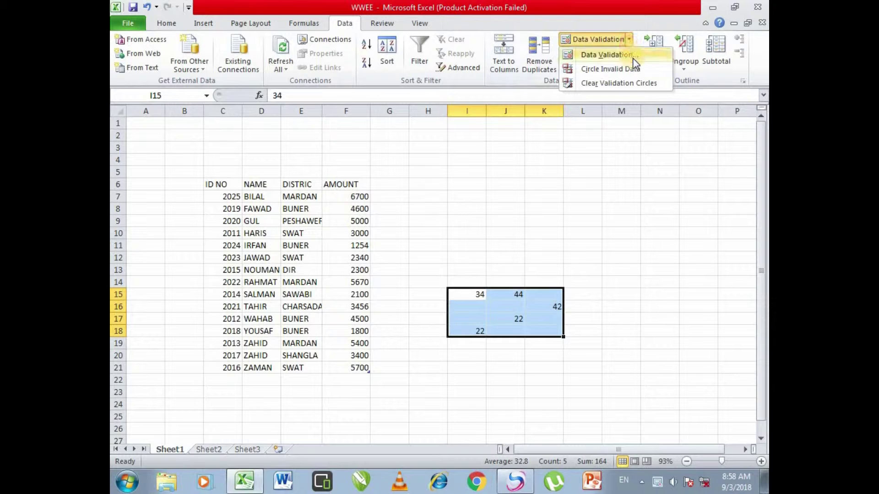
click(633, 57)
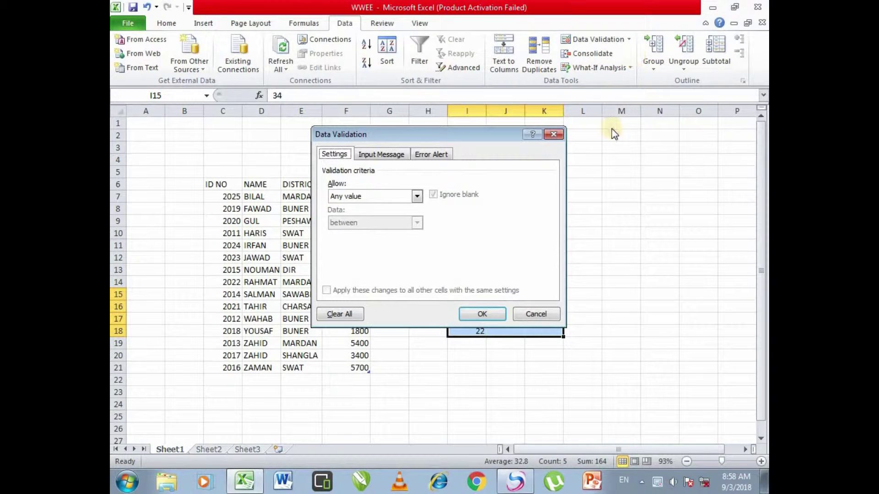
click(418, 197)
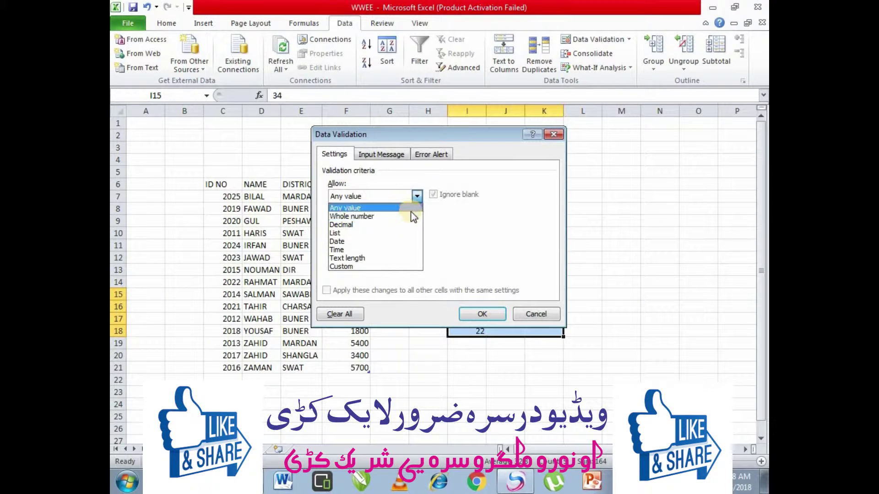
click(411, 211)
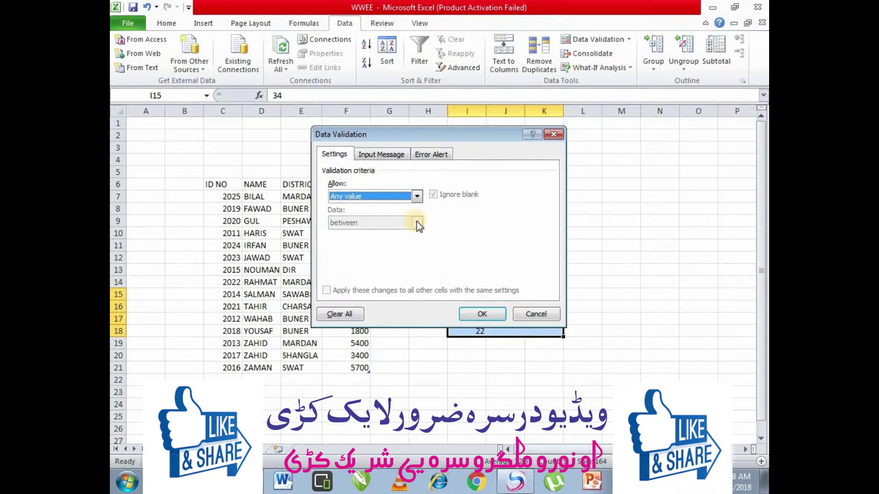
click(417, 196)
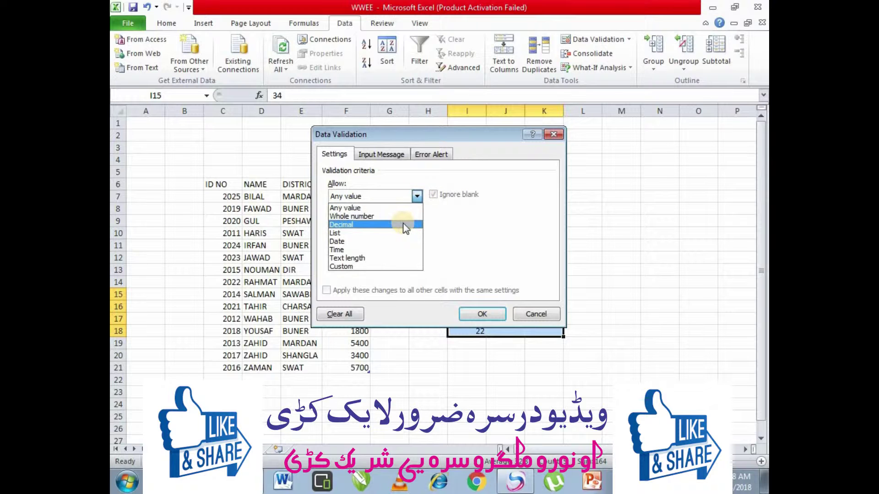
click(409, 217)
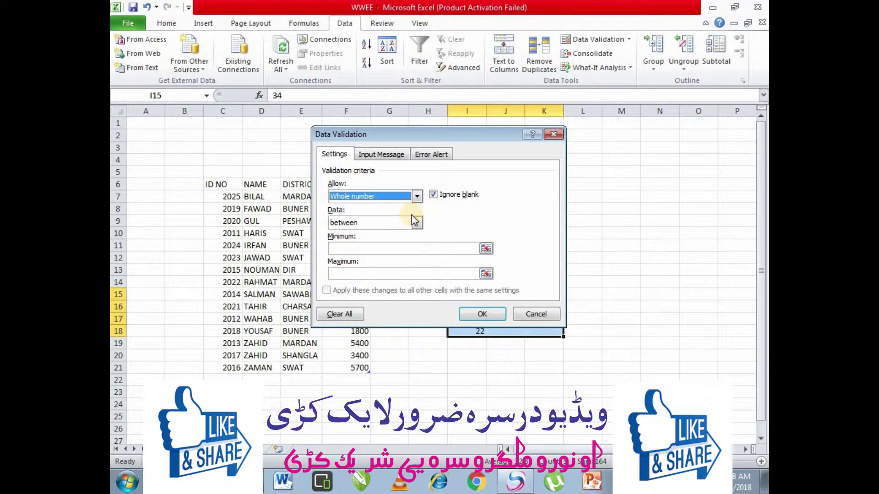
Set the validation rule's minimum to 3, fill in its maximum and apply the rule.
click(408, 247)
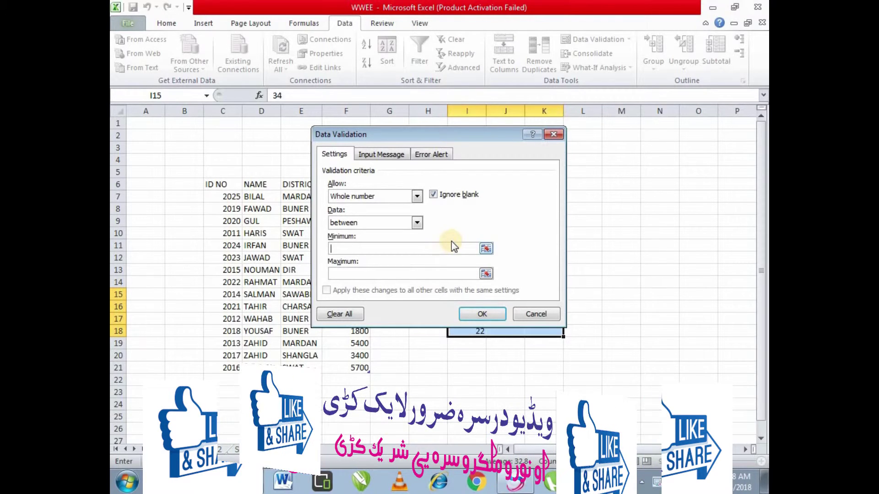
text(3)
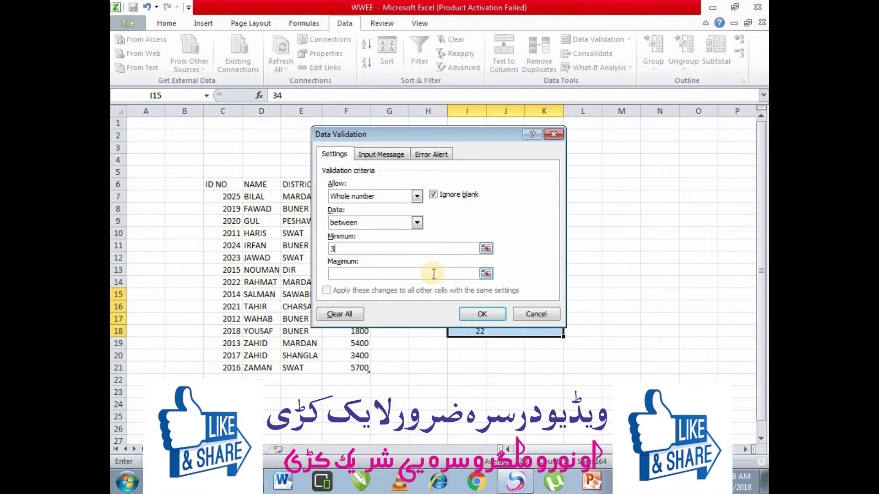
click(431, 278)
click(474, 313)
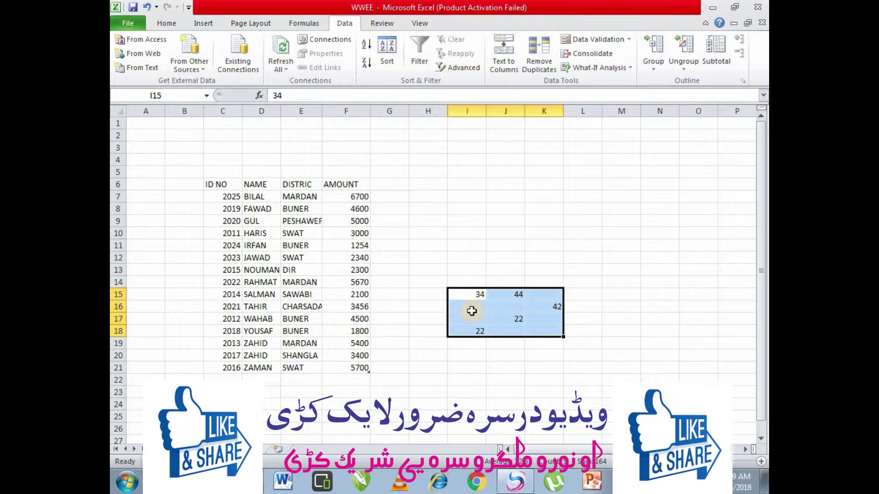
Test the validation rule by trying to enter 2 in cell I16.
click(472, 310)
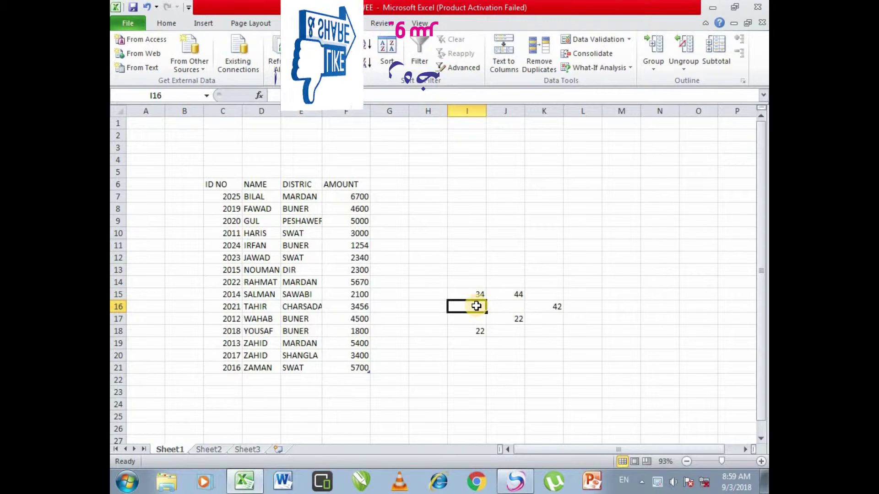
text(2)
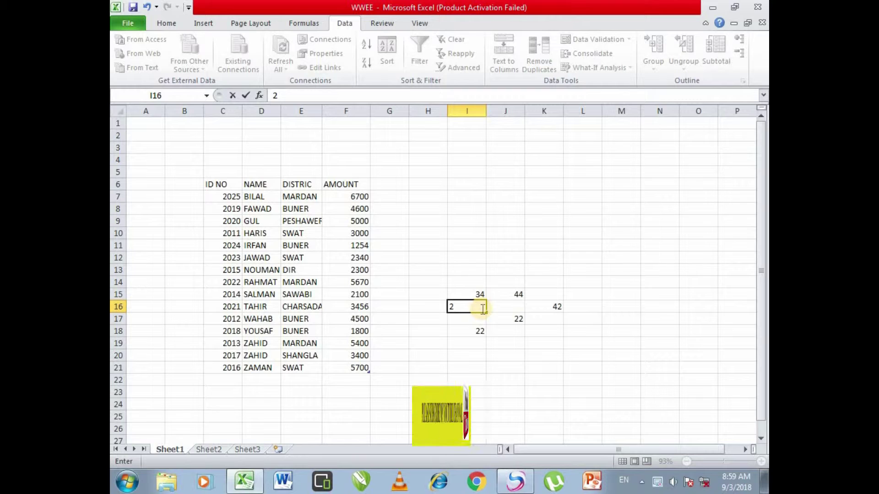
key(Return)
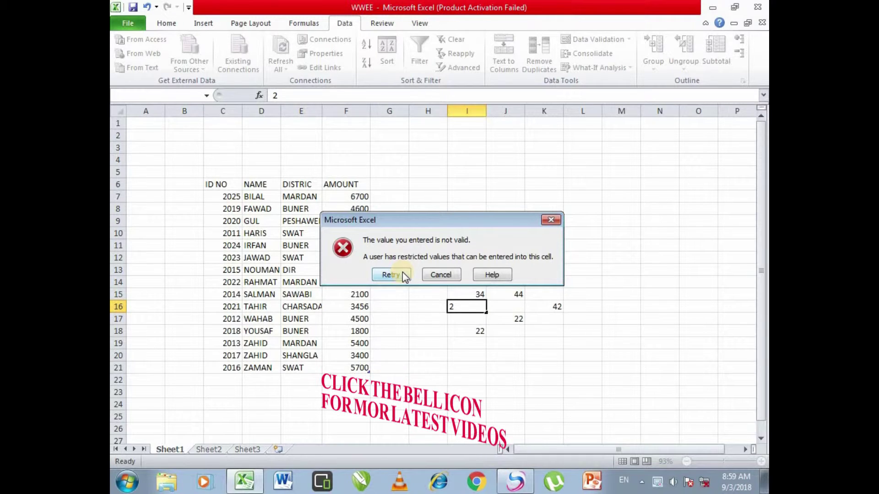
click(403, 273)
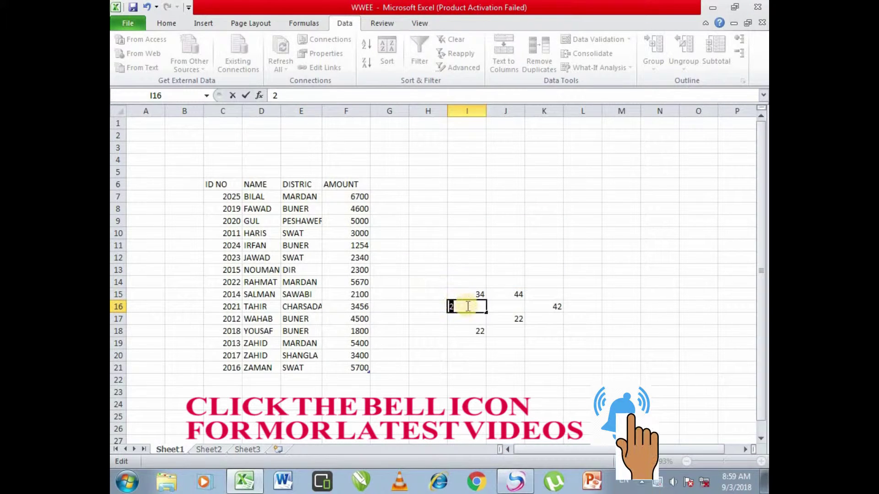
Enter 4 in cell I16 and 6 in cell J16.
key(BackSpace)
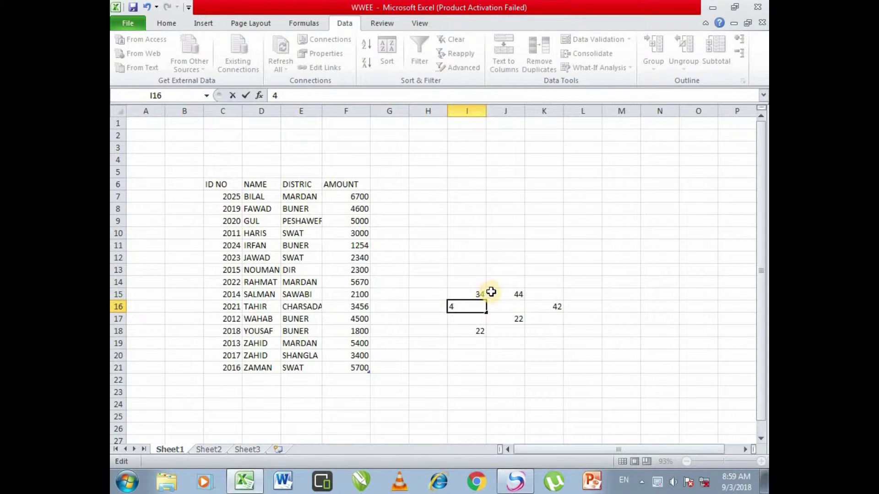
click(476, 257)
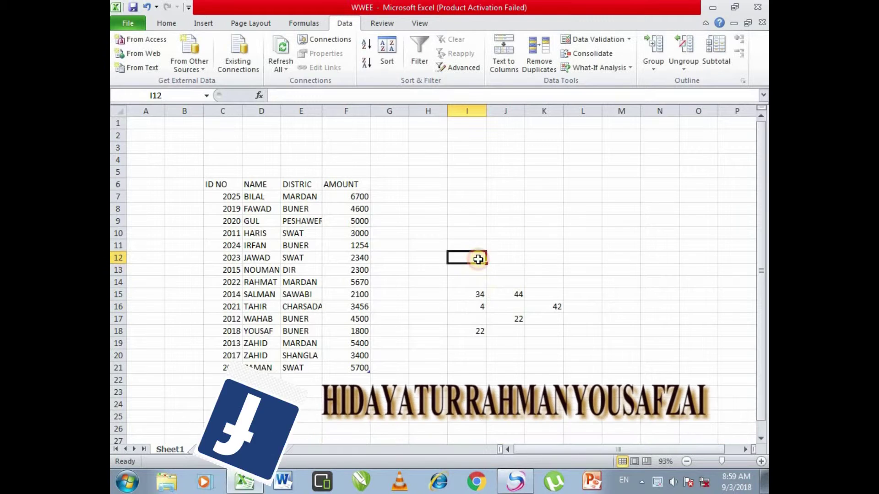
click(496, 304)
text(6)
click(492, 277)
Try to enter 9 in cell K17 to test the rule's upper limit, and discard the entry.
click(556, 322)
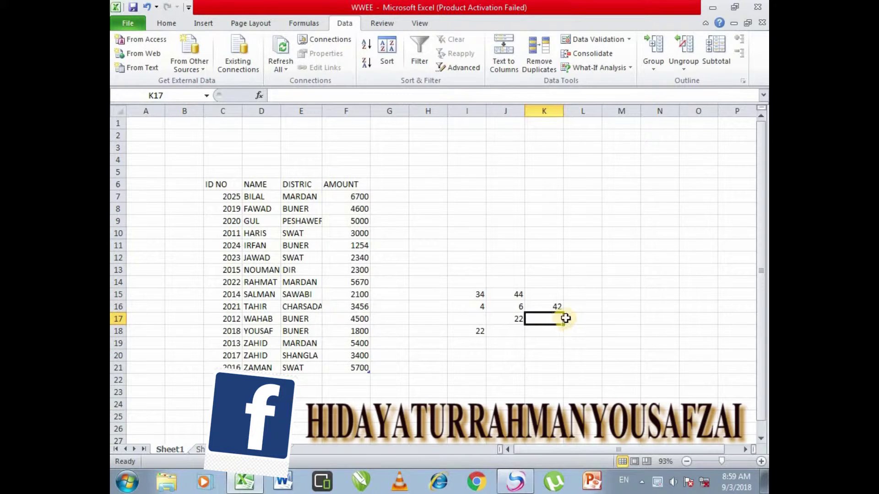
text(9)
click(557, 277)
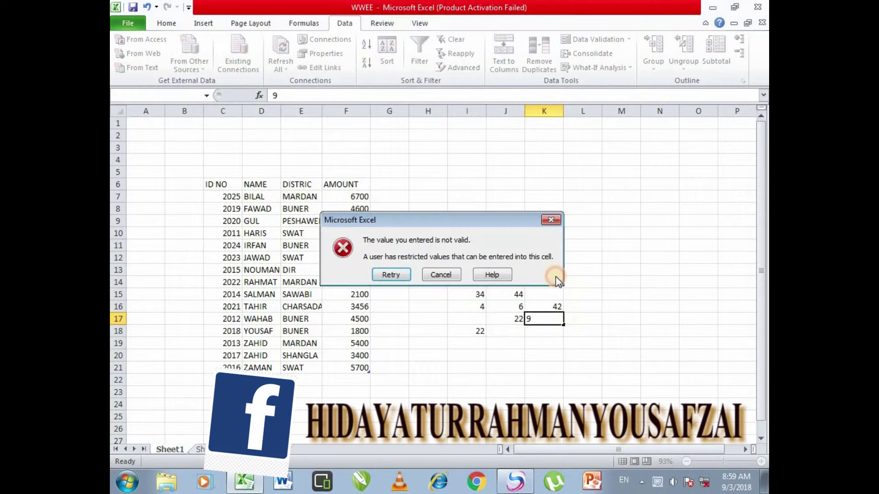
click(400, 274)
click(477, 296)
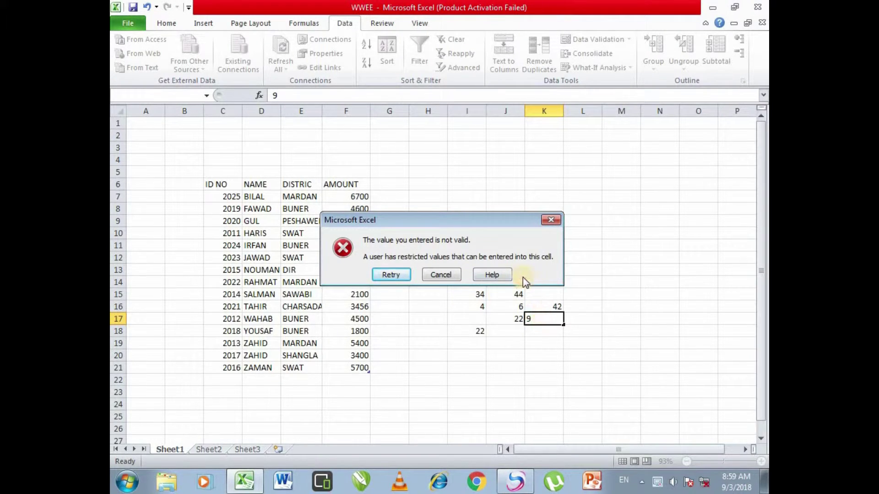
click(549, 220)
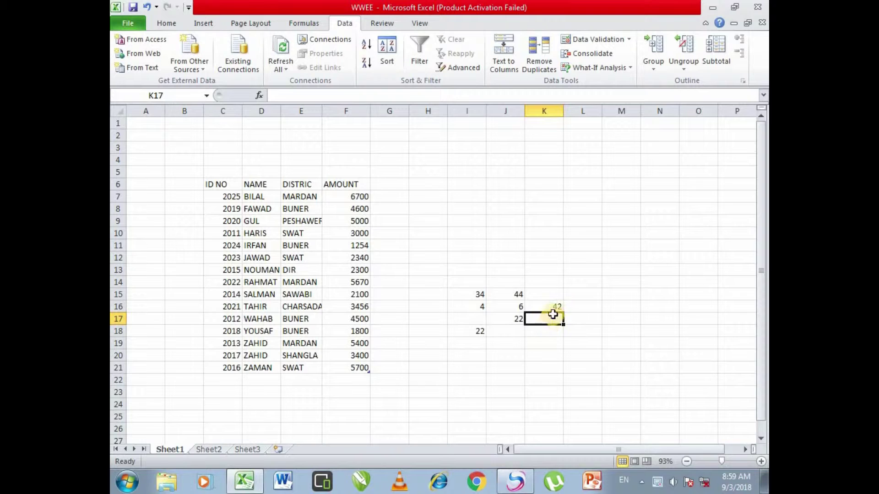
Fill the remaining test cells with 4 in K17, K15 and J18, and 5 in K18.
text(4)
click(547, 284)
click(548, 295)
text(4)
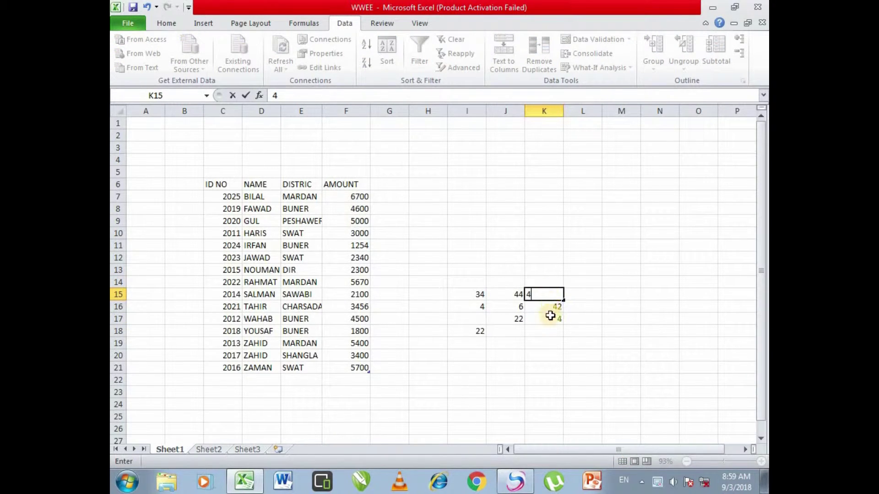
click(544, 343)
click(517, 332)
text(4)
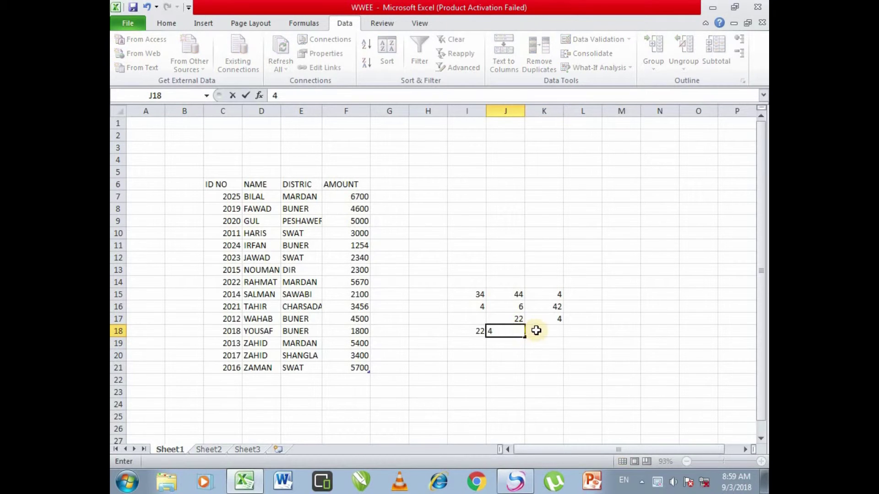
click(534, 330)
text(5)
click(521, 343)
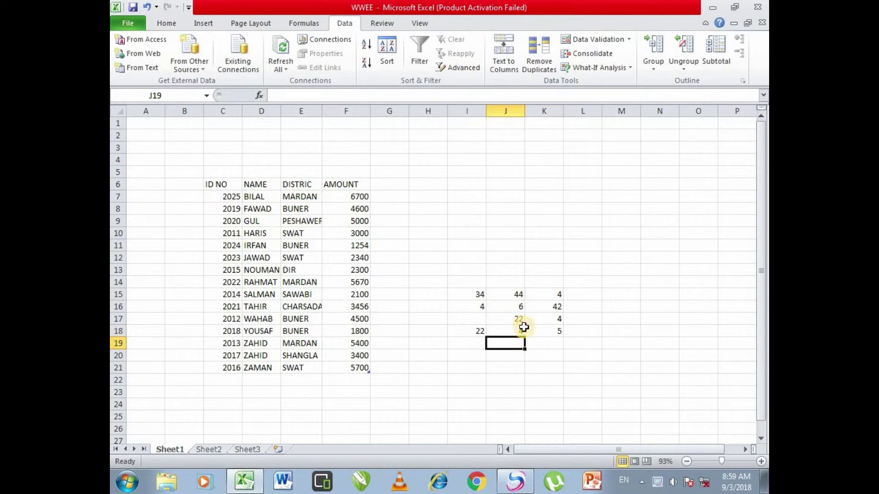
Circle the invalid data on the sheet according to the validation rule.
click(485, 305)
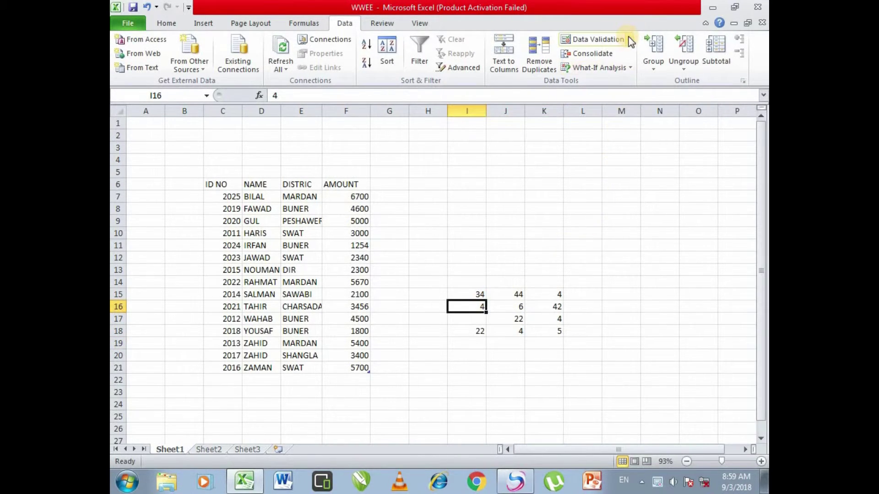
double_click(626, 22)
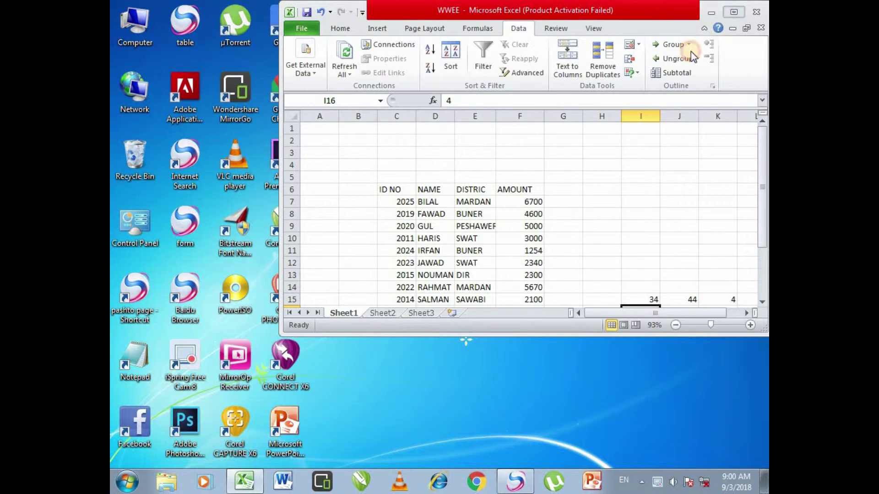
click(727, 11)
click(626, 40)
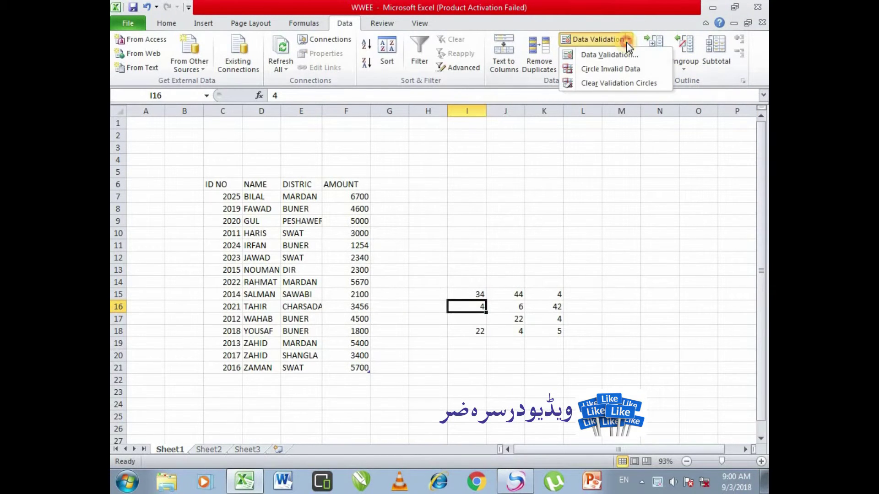
click(636, 70)
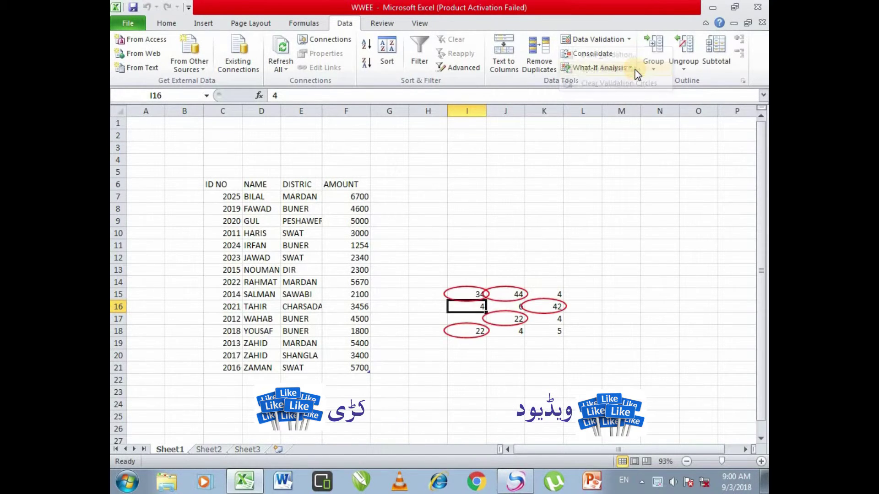